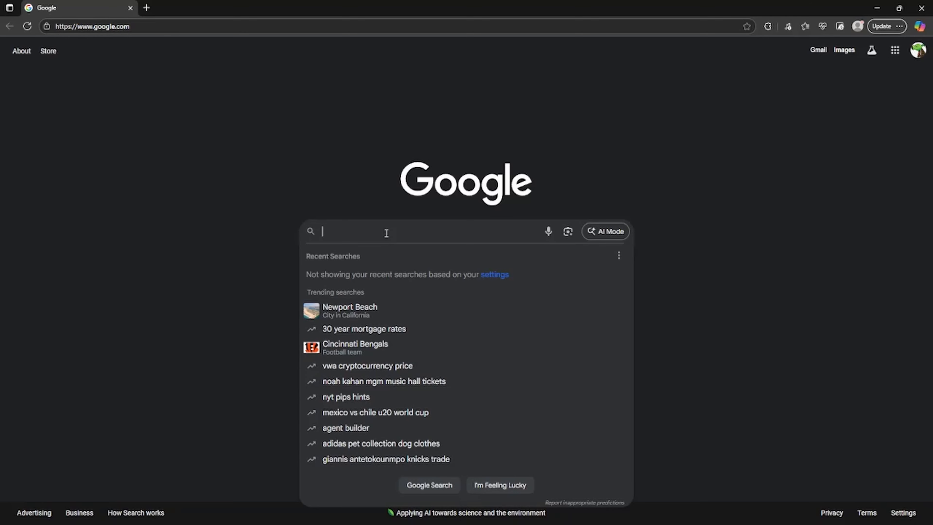
- Search Google for "godot game engine"
text(e Enine)
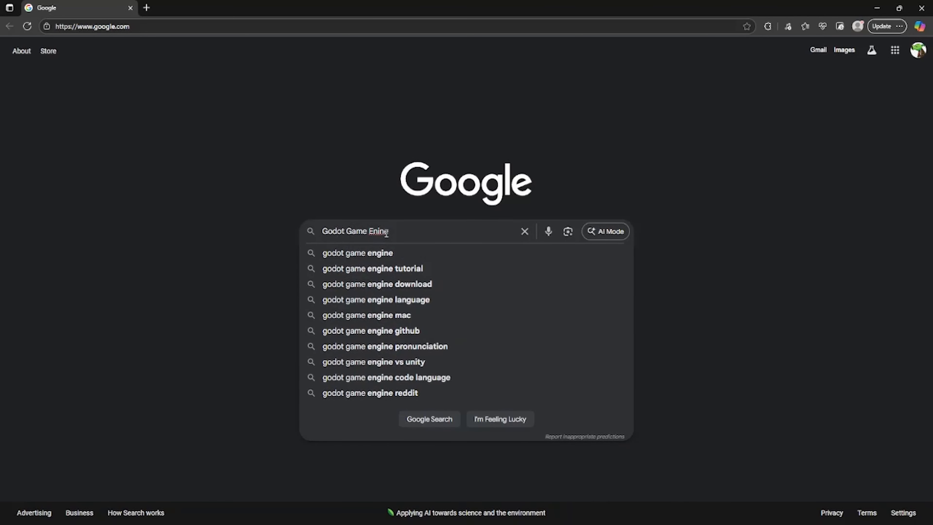
key(Down)
key(Return)
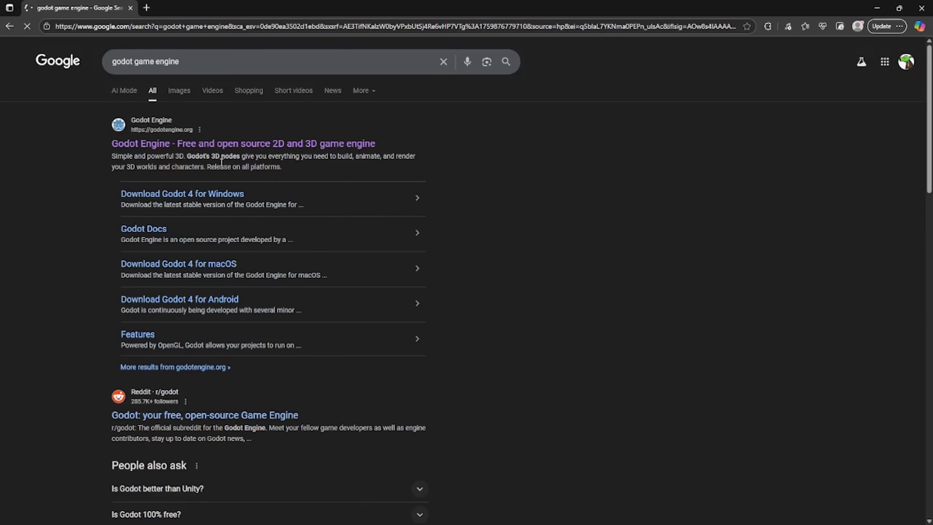
- Open the official Godot Engine website and download the standard Godot Engine 4.5 build for Windows
click(159, 144)
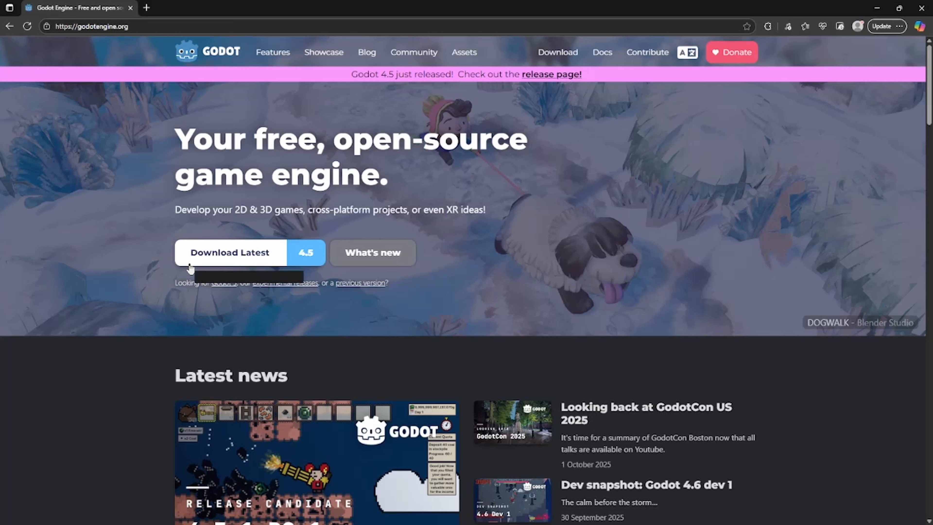
click(258, 258)
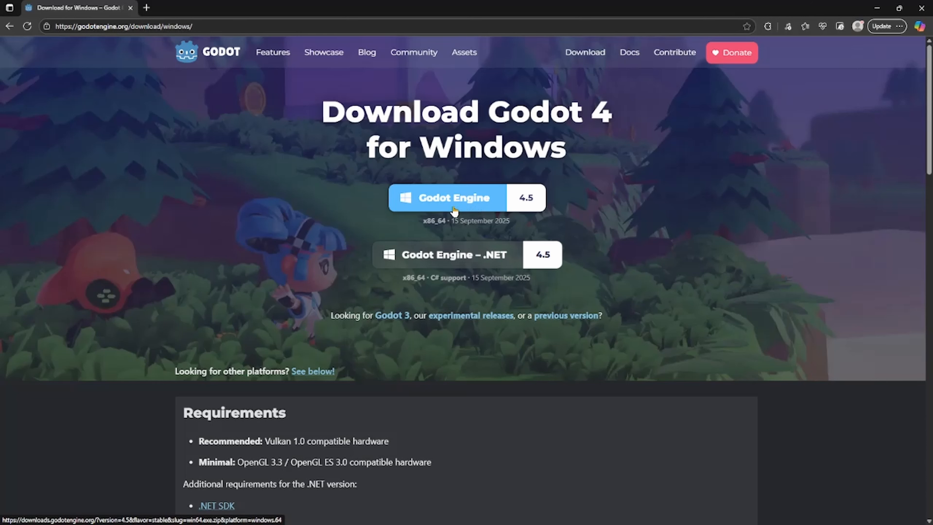
click(449, 199)
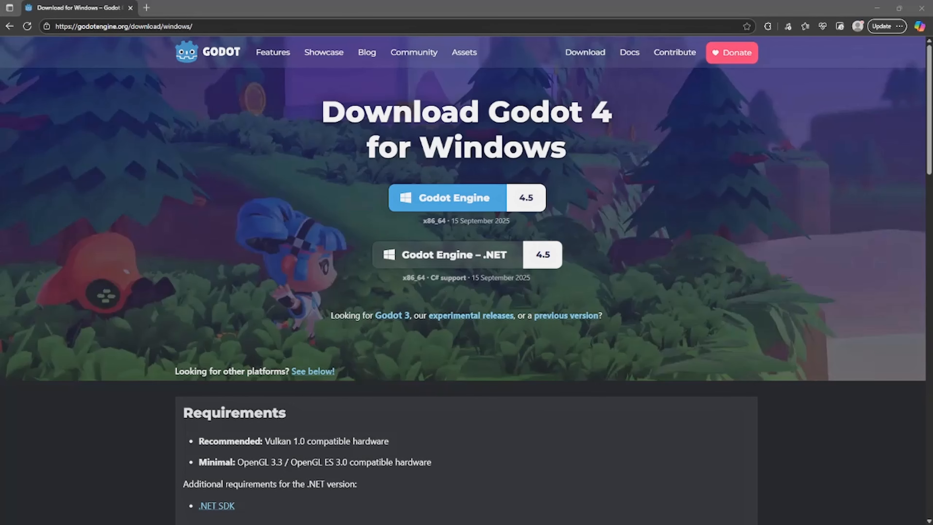
- Find Godot_v4.5-stable_win64.exe.zip in the Downloads folder and start extracting it
key(super+e)
click(52, 151)
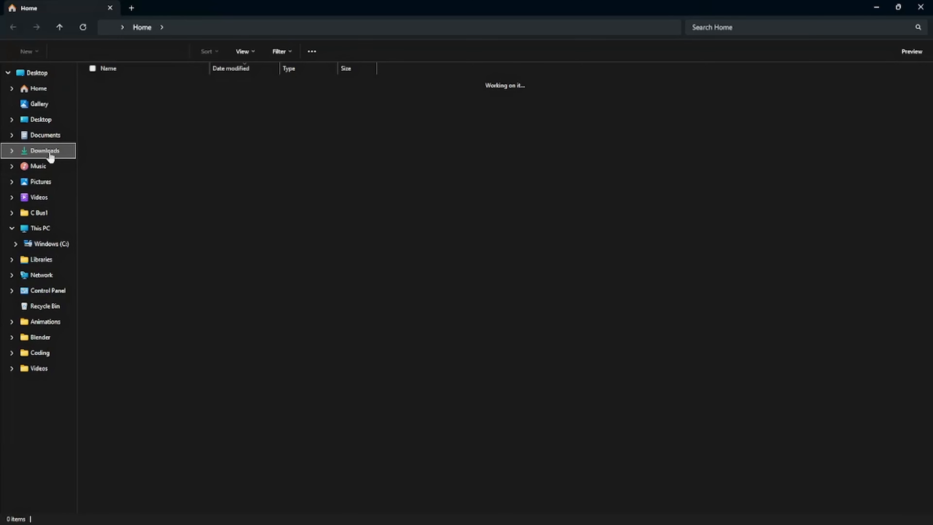
click(148, 97)
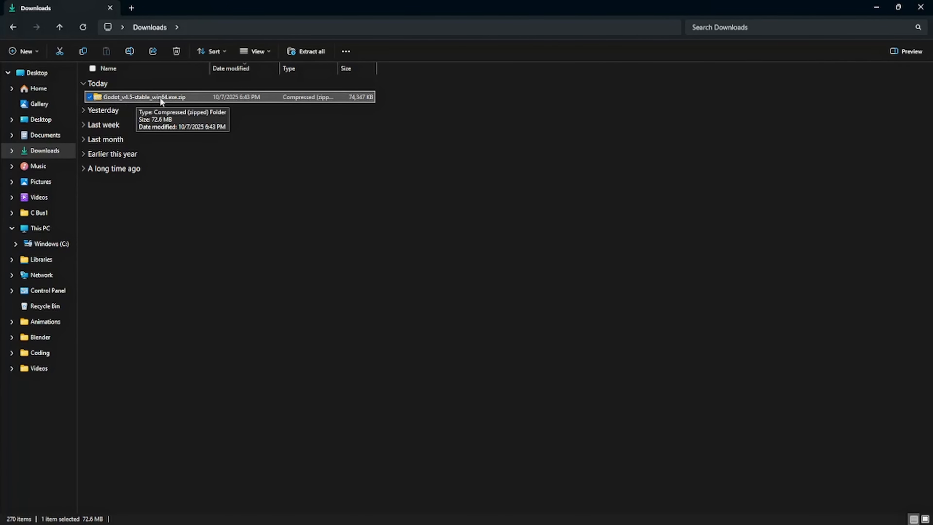
click(197, 91)
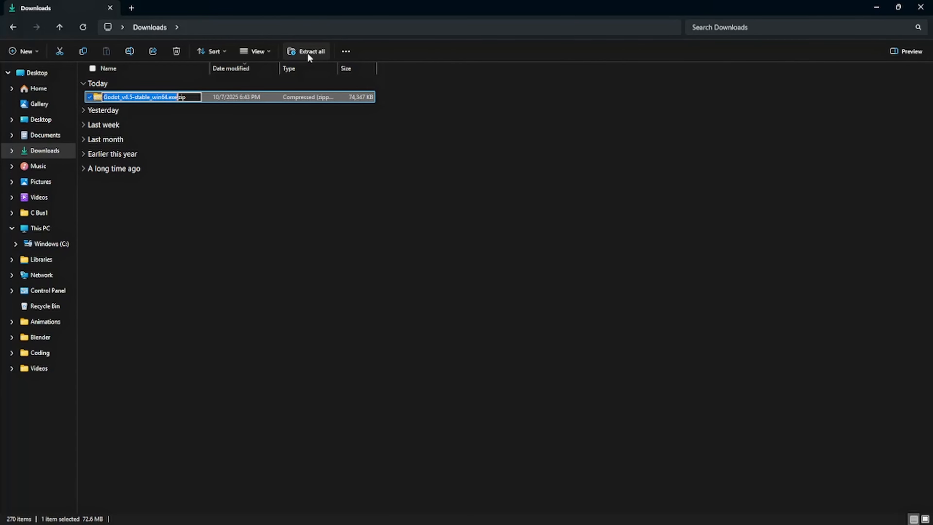
click(308, 54)
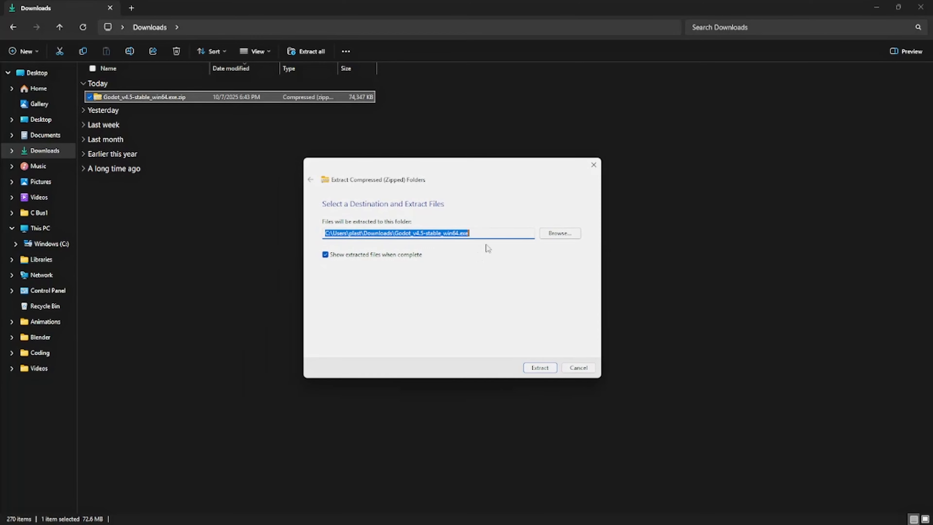
- Set the extraction destination to the "How to Install Godot Tutorial" folder inside Videos and extract the files
click(574, 234)
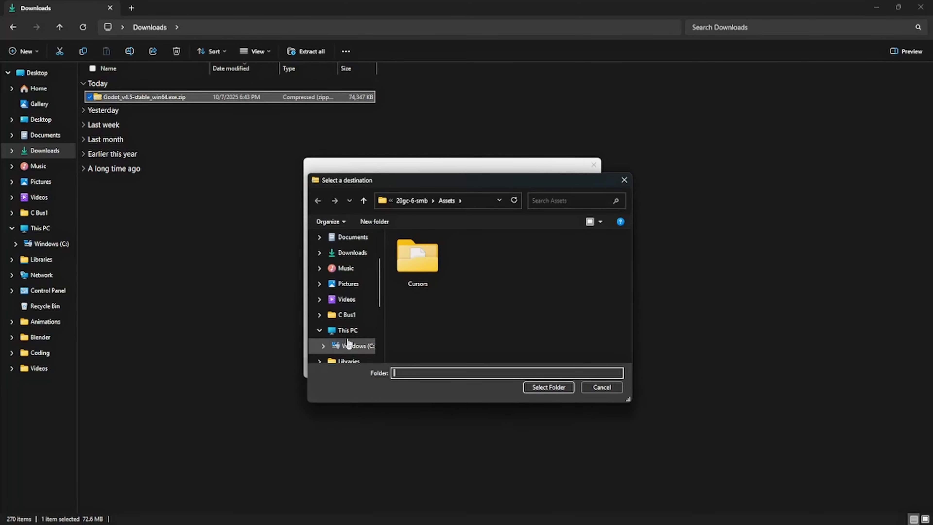
scroll(348, 343, down, 5)
click(369, 329)
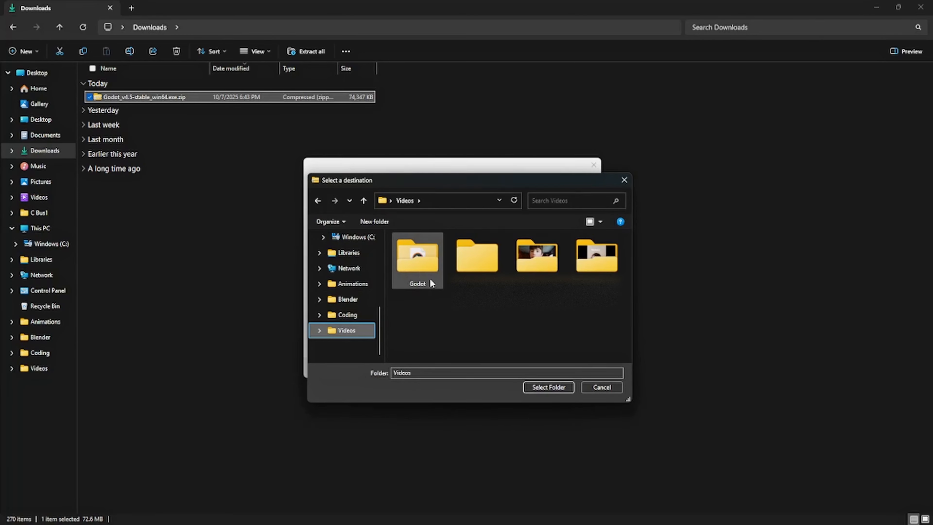
double_click(477, 258)
click(536, 387)
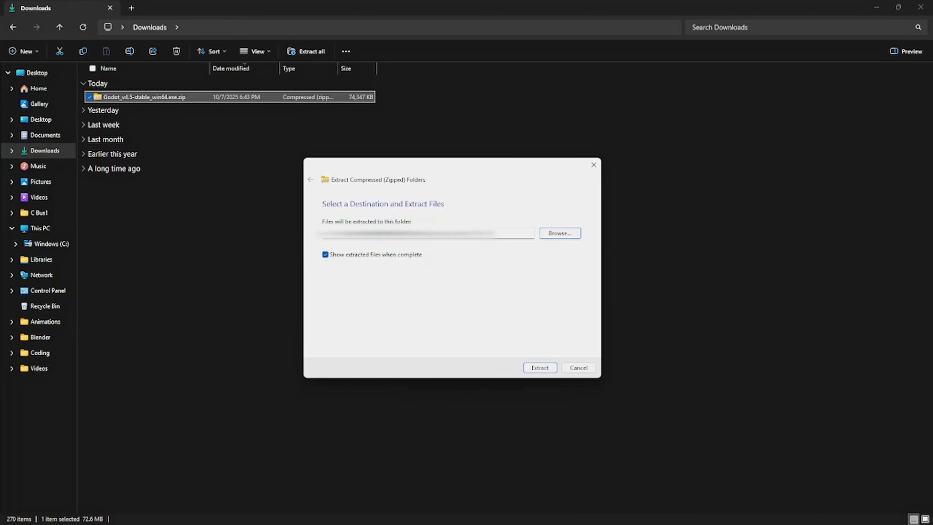
click(547, 368)
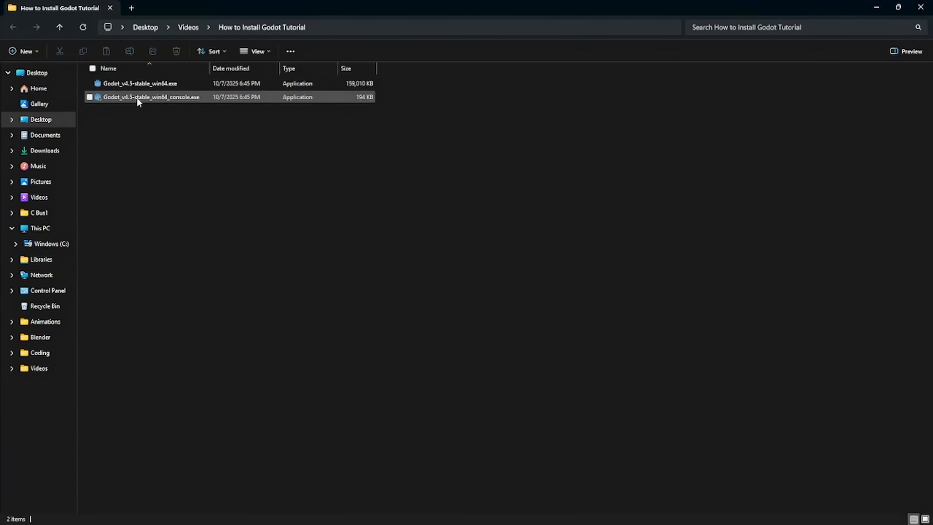
- Launch Godot_v4.5-stable_win64.exe rather than the console version and maximize the Project Manager window
mouse_move(163, 100)
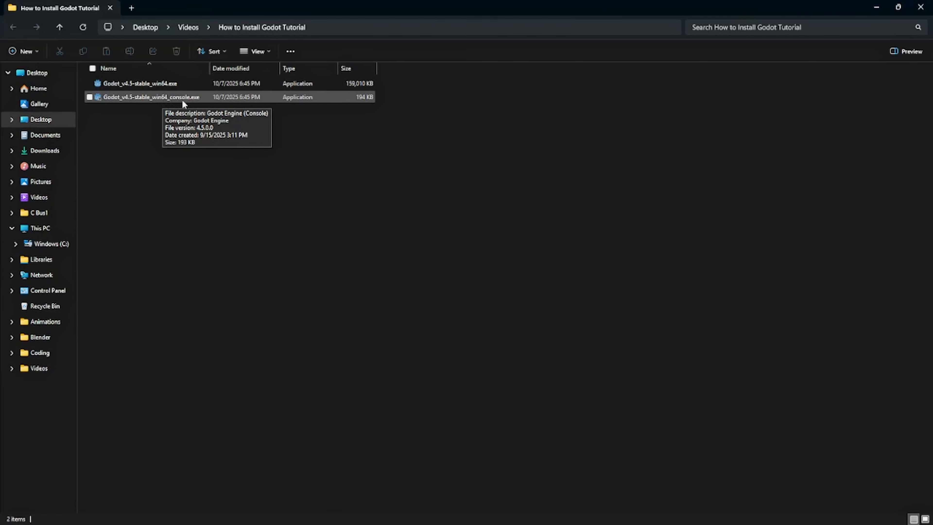
click(192, 100)
click(183, 87)
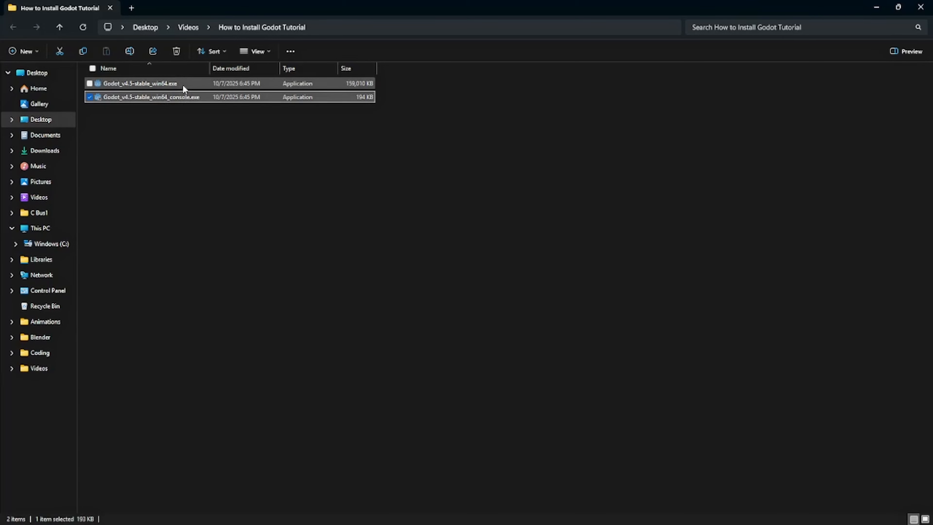
mouse_move(185, 87)
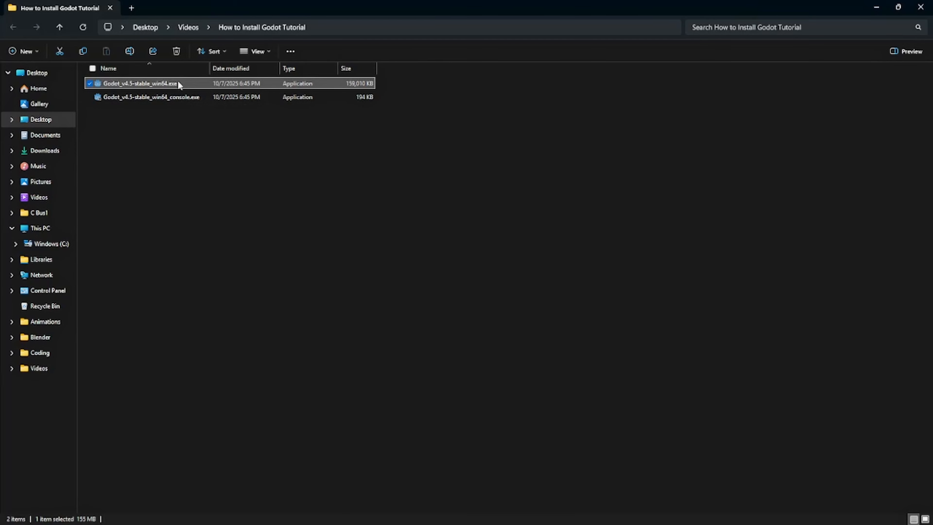
double_click(178, 85)
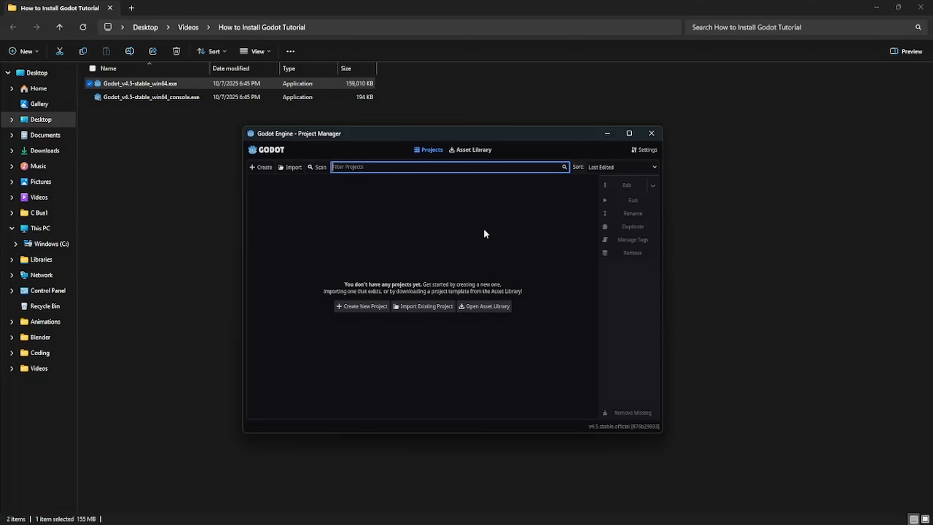
key(super+Up)
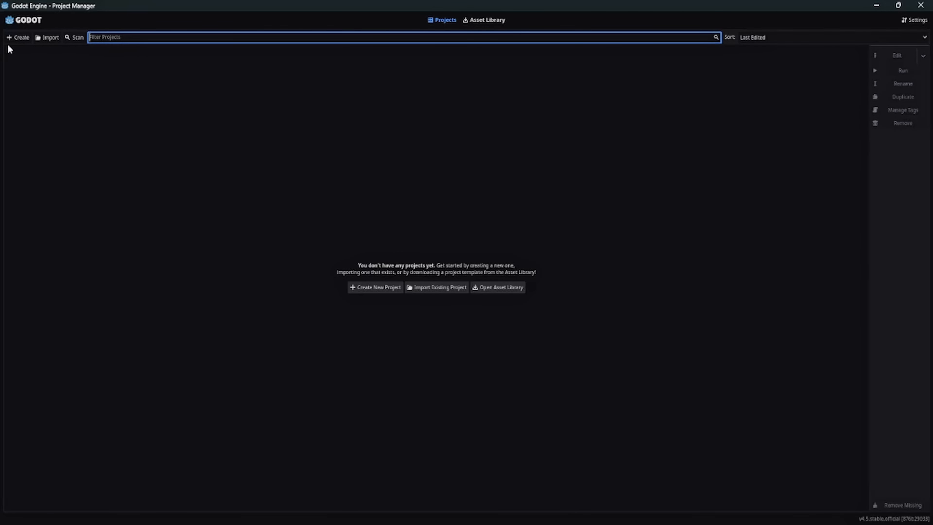
- Start a new Godot project and name it "Tutorial Project"
click(14, 42)
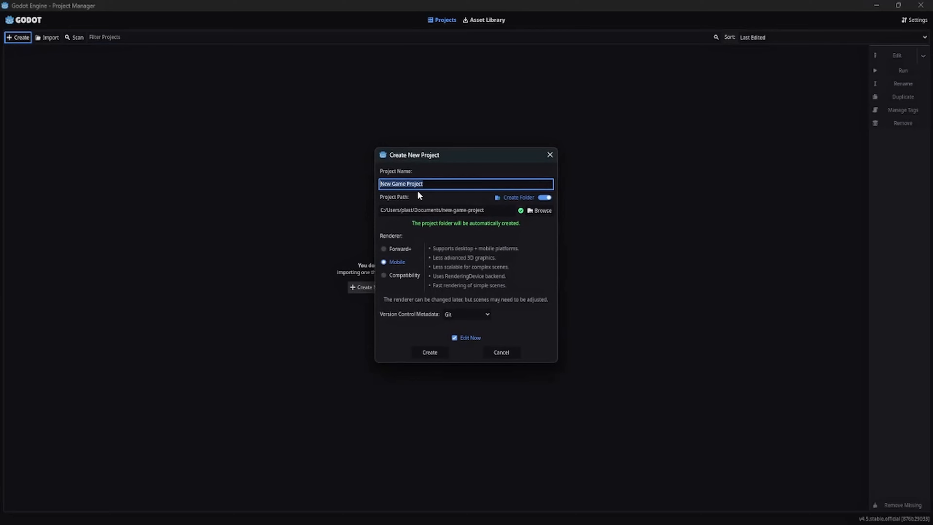
click(550, 155)
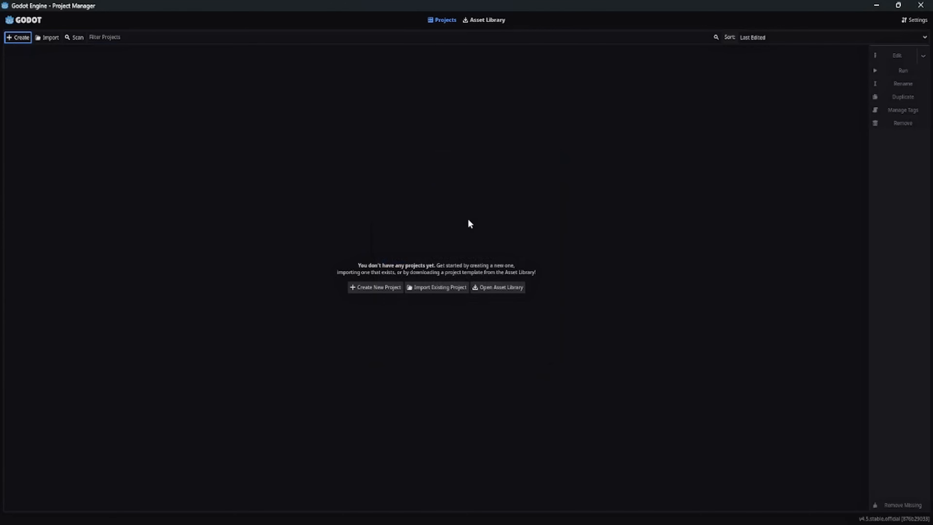
click(365, 286)
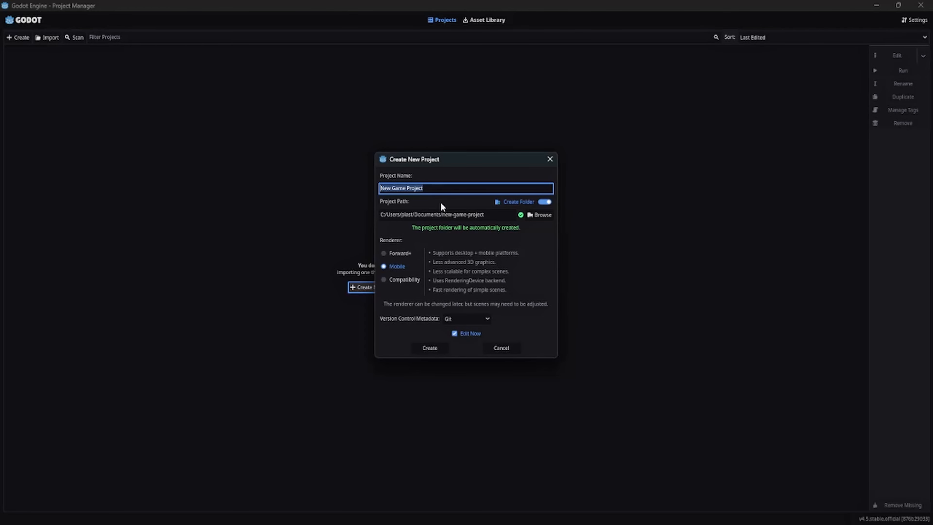
text(Tutoiral Project)
- Set the project path to the Backups folder under Desktop/Coding/Godot
click(537, 213)
scroll(298, 322, down, 5)
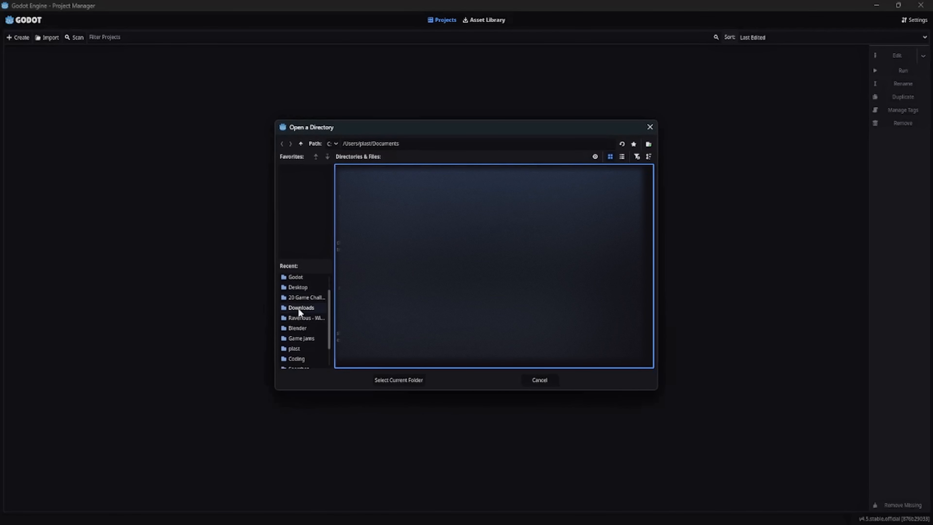
click(306, 359)
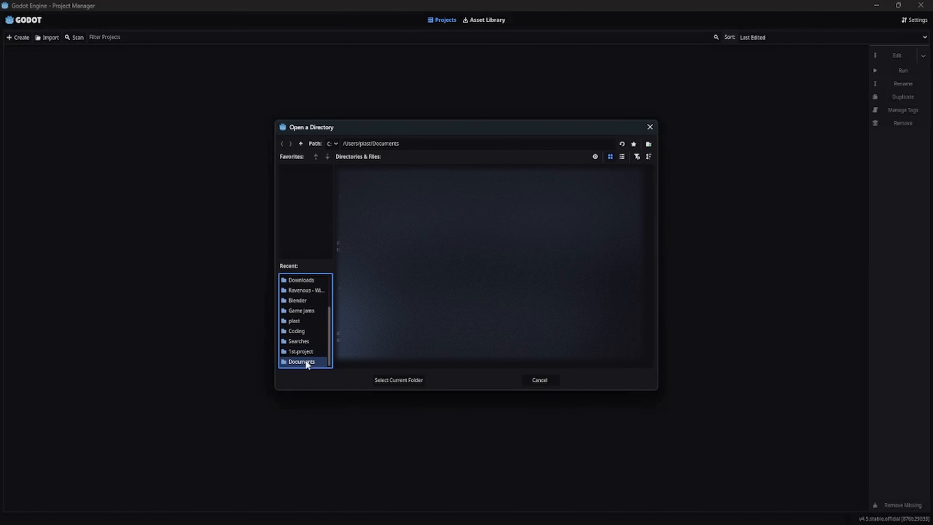
scroll(314, 324, up, 5)
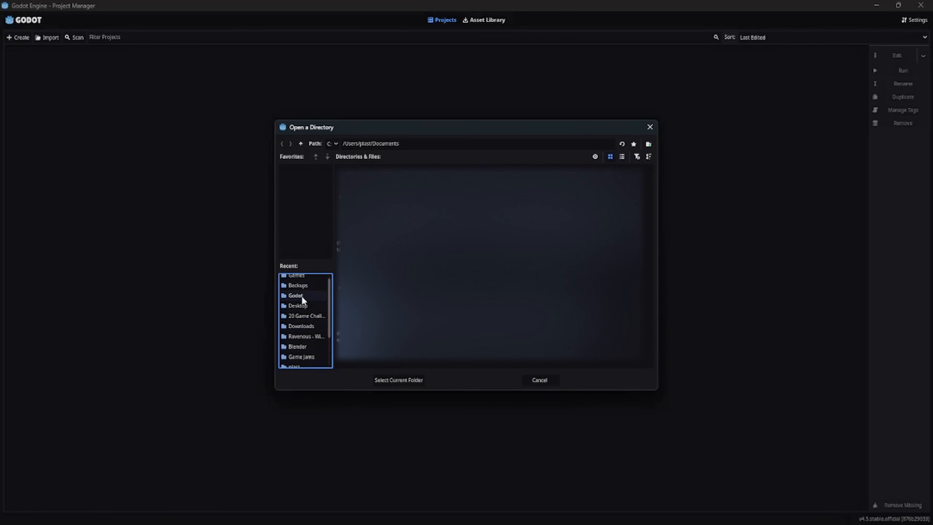
click(304, 284)
click(410, 377)
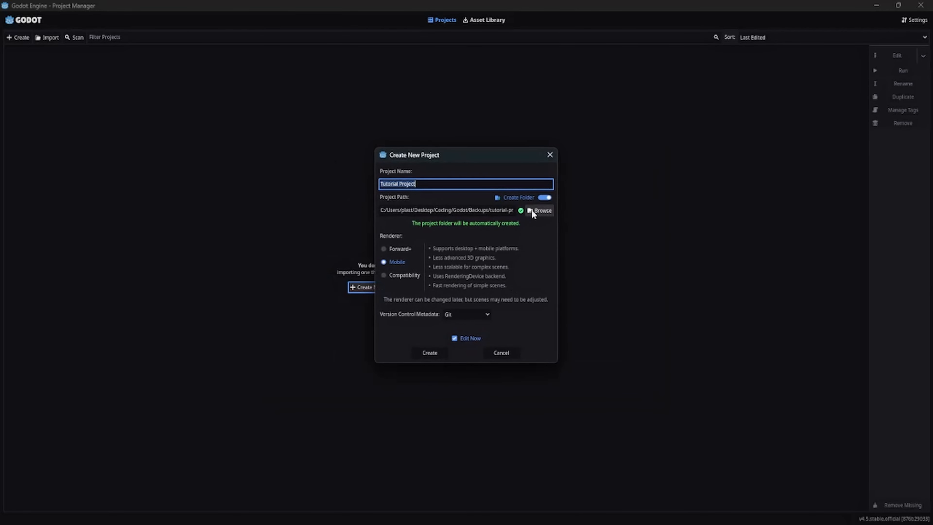
- Compare the Forward+, Mobile and Compatibility renderers, then create the project with the Mobile renderer
click(391, 251)
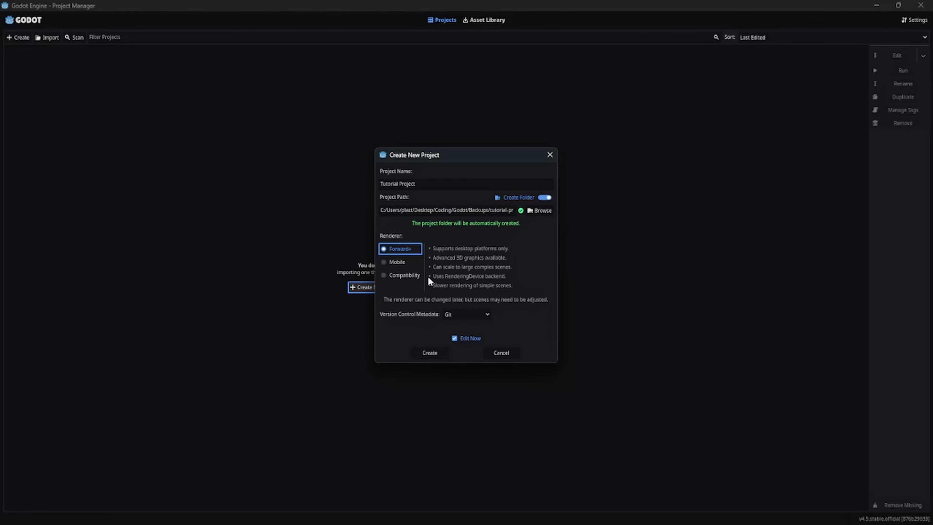
click(401, 263)
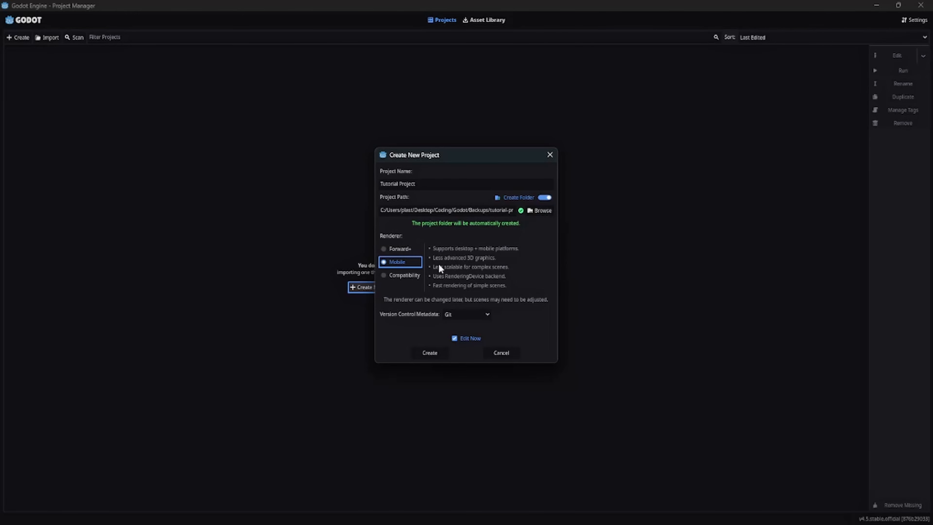
click(411, 279)
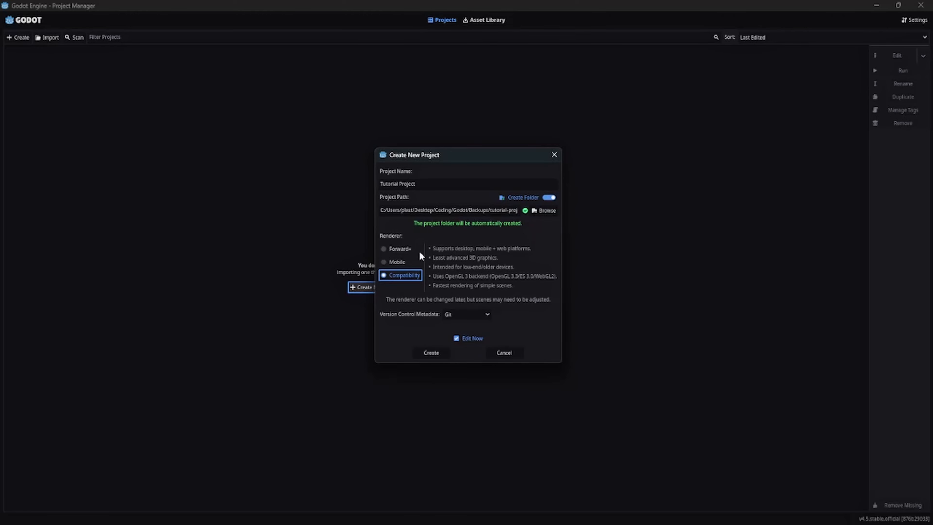
click(404, 258)
click(401, 248)
click(398, 264)
click(398, 273)
click(397, 260)
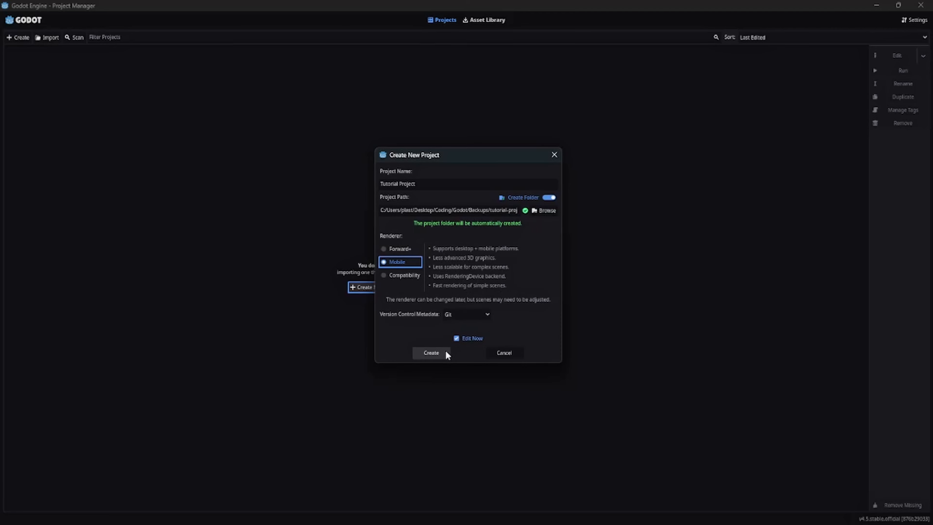
click(432, 353)
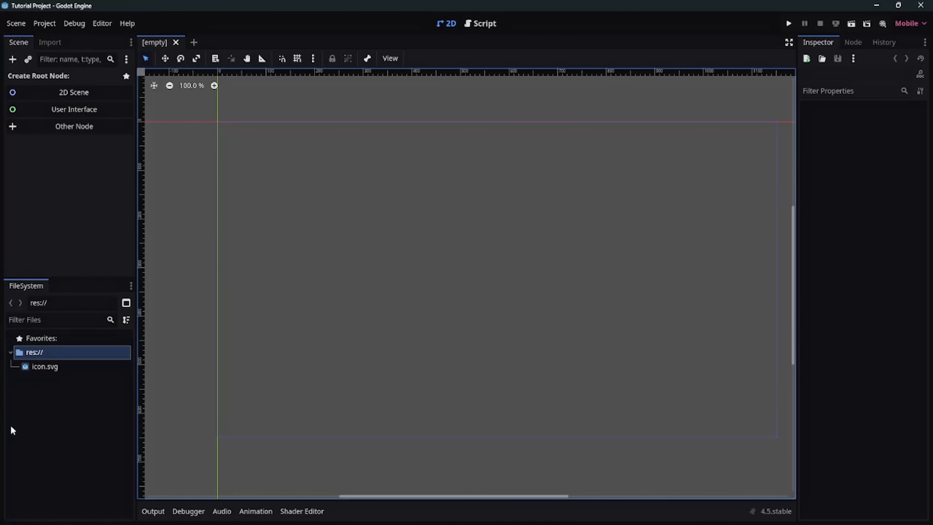
- Create a folder named "Assets" in the project's res:// root
right_click(42, 397)
click(54, 406)
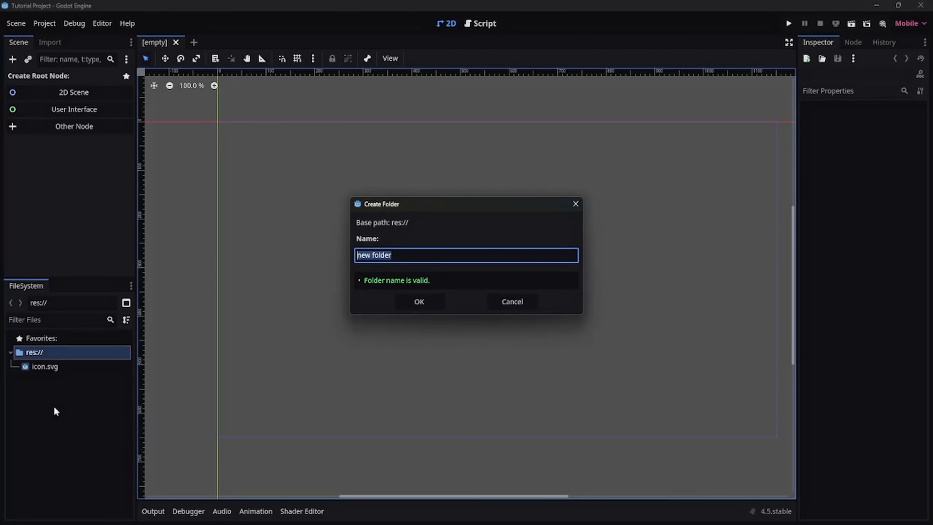
text(Assets)
click(419, 301)
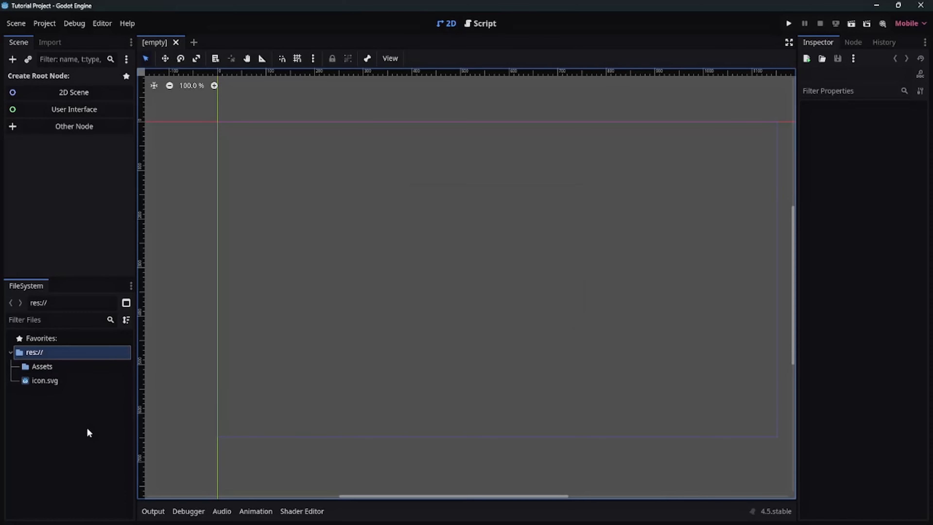
- Create a folder named "Scripts" in the project's res:// root
right_click(45, 421)
click(73, 404)
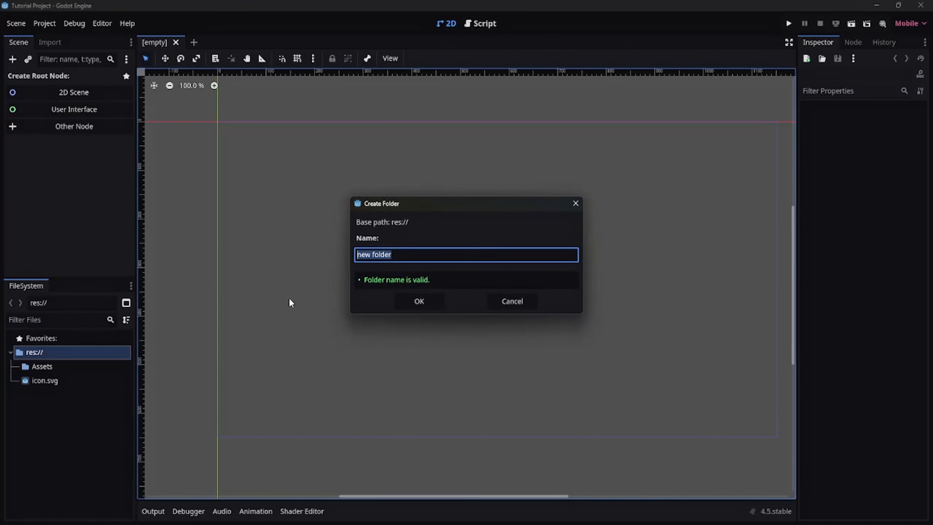
text(Scripts)
click(420, 302)
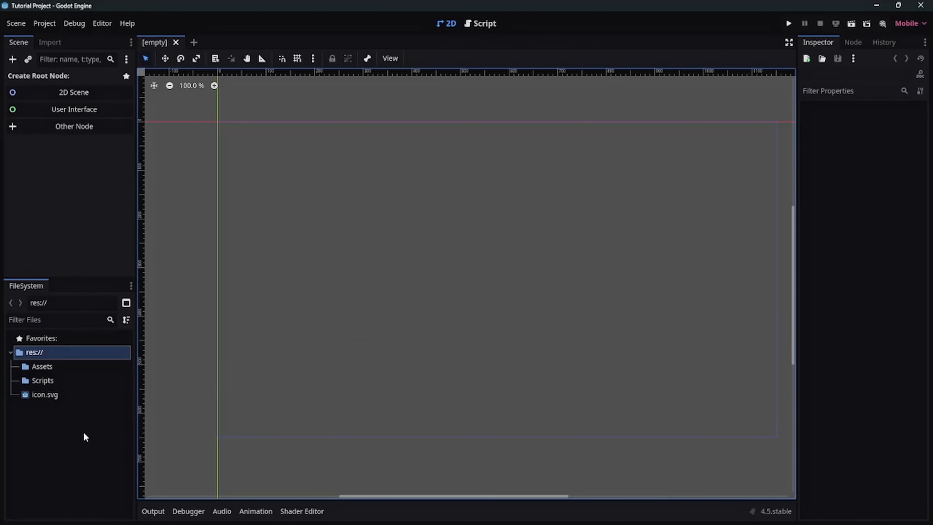
- Create a folder named "Scenes" in the project's res:// root
right_click(76, 434)
click(94, 433)
text(Scr)
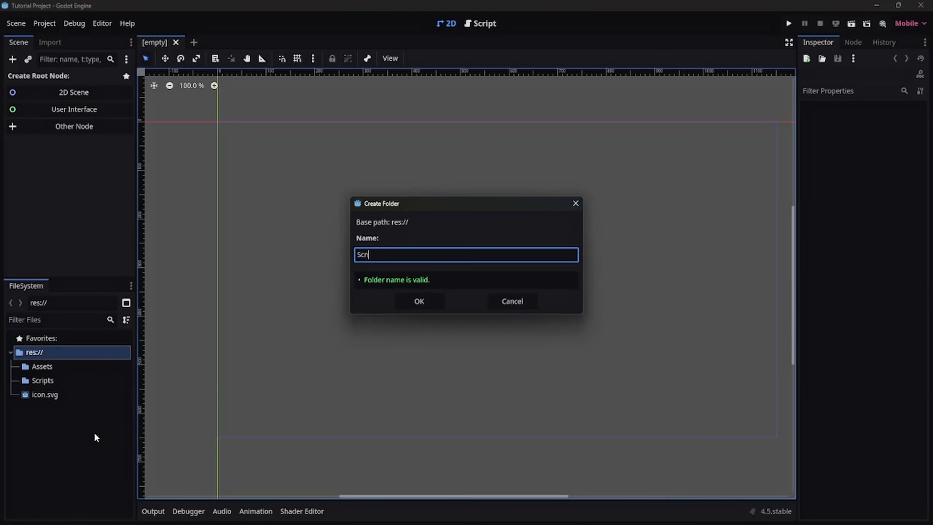
key(BackSpace)
text(enes)
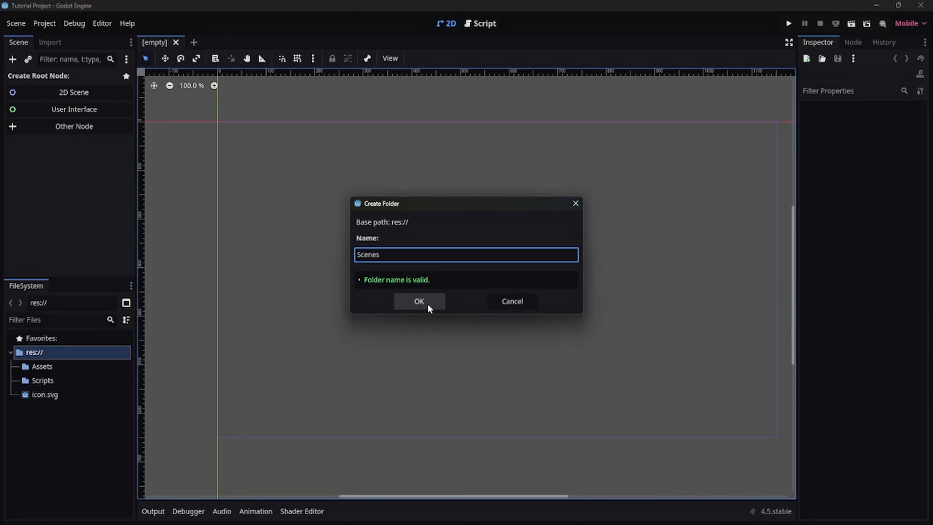
click(419, 301)
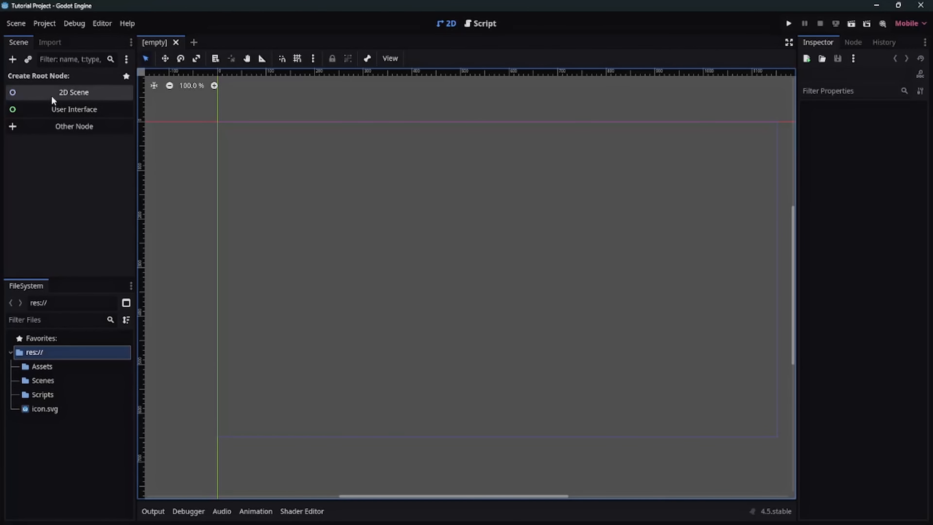
- Create a 2D scene root node and rename it "Game"
click(75, 91)
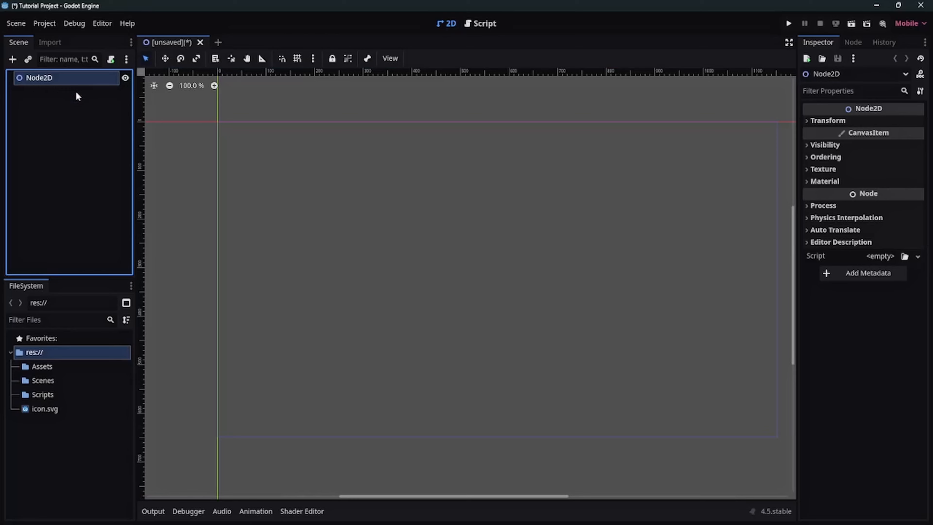
double_click(46, 78)
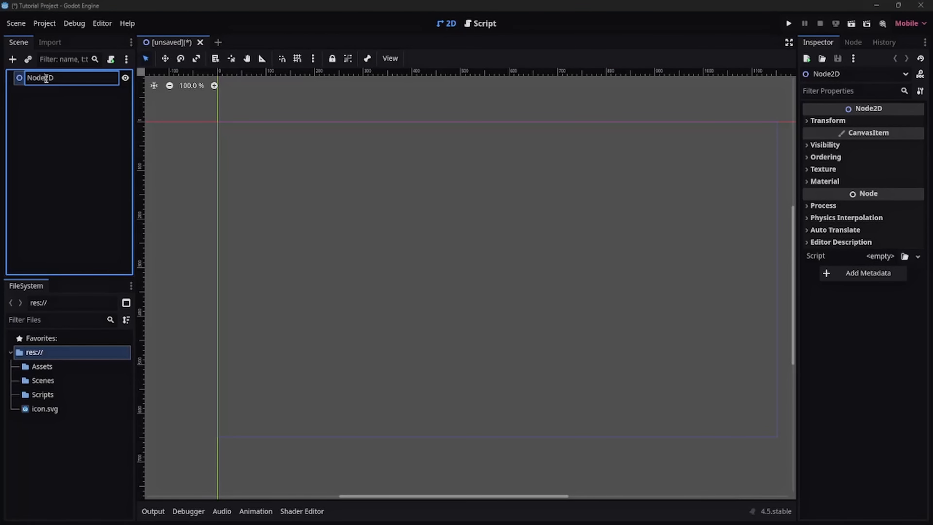
key(Return)
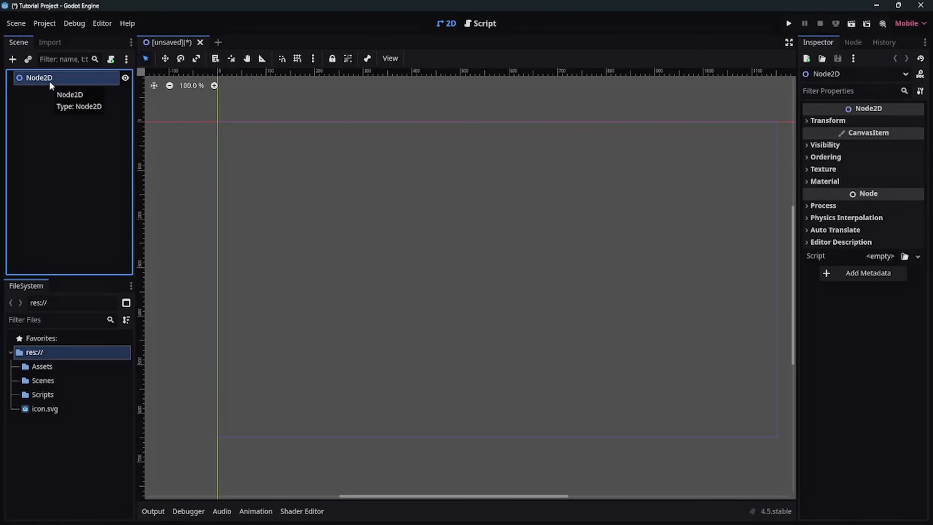
right_click(51, 79)
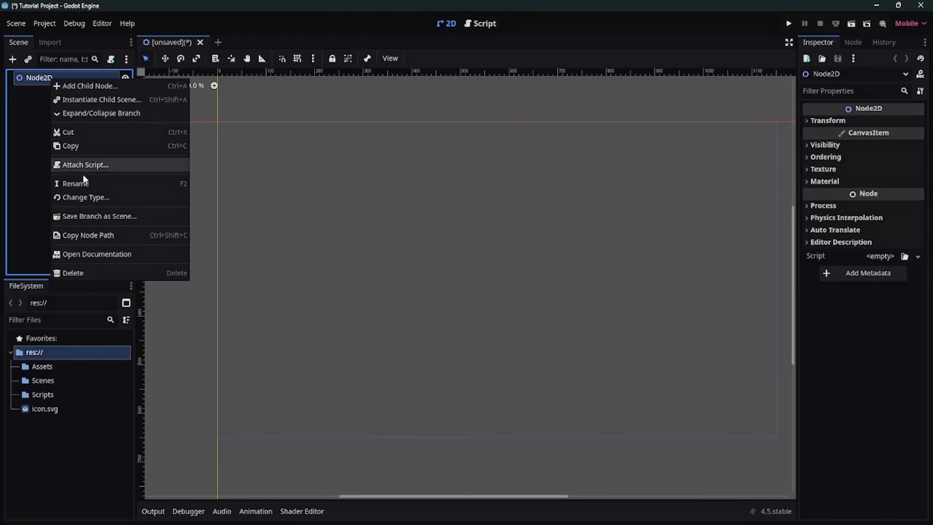
click(90, 183)
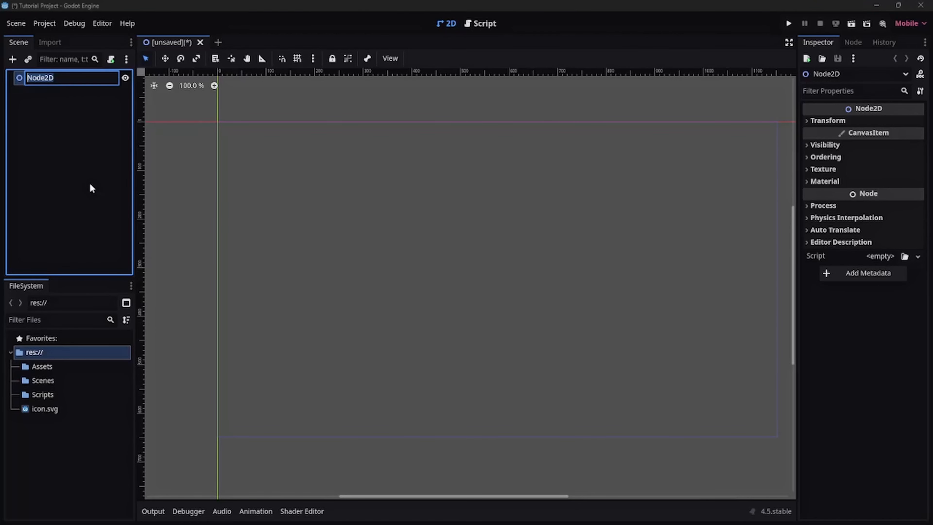
text(Game)
key(BackSpace)
key(BackSpace)
key(BackSpace)
key(BackSpace)
text(Main)
key(BackSpace)
key(BackSpace)
key(BackSpace)
key(BackSpace)
text(Game)
key(Return)
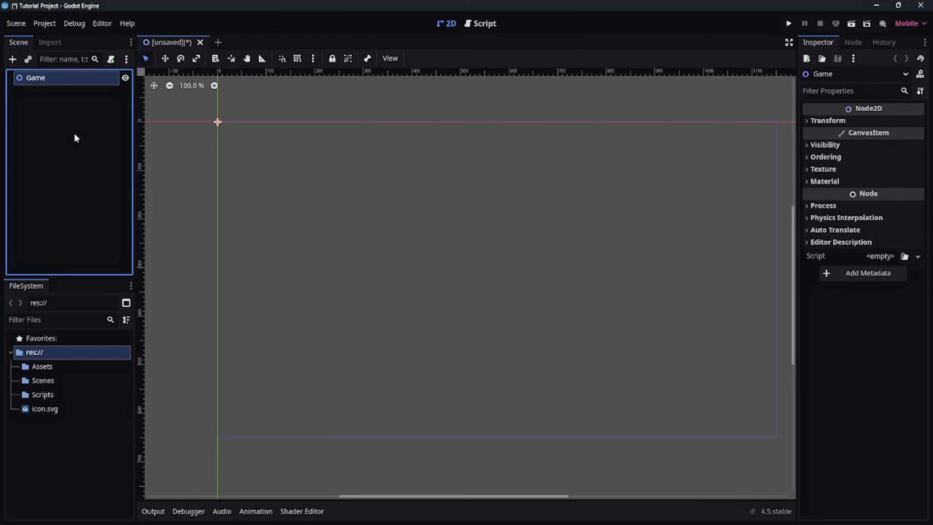
- Save the scene as game.tscn in the project's Scenes folder
key(ctrl+s)
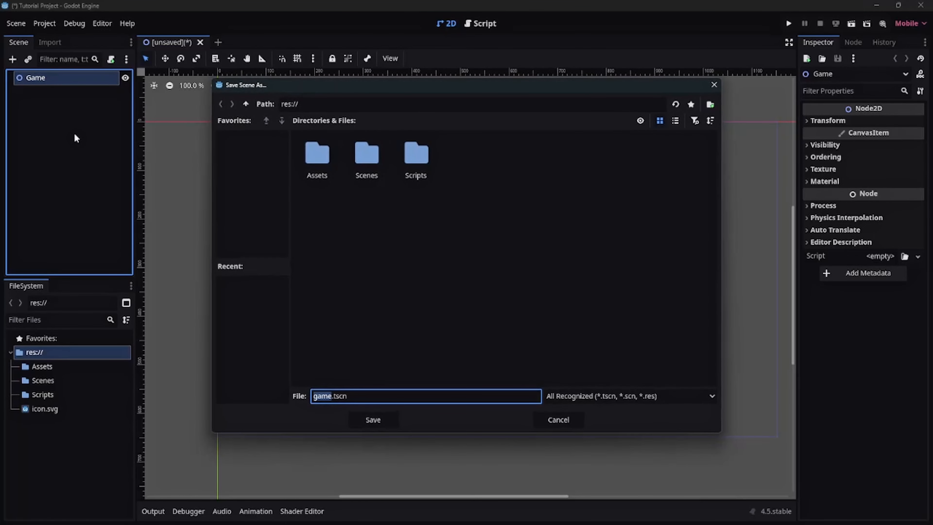
click(329, 176)
double_click(329, 176)
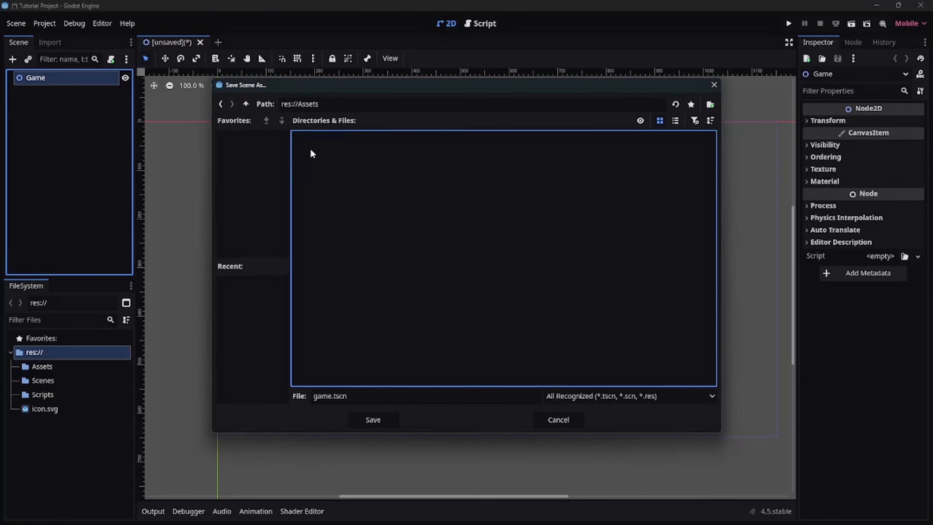
click(245, 104)
double_click(382, 162)
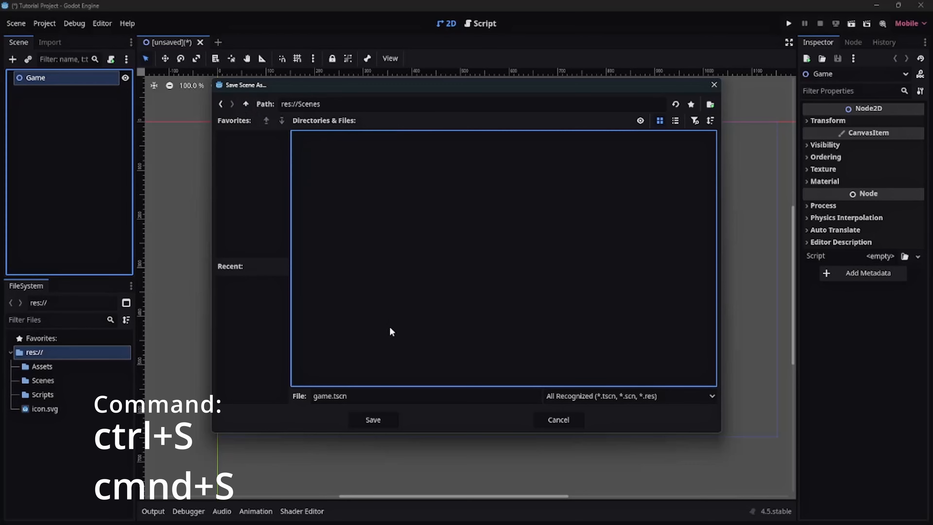
drag(331, 397, 379, 398)
click(380, 398)
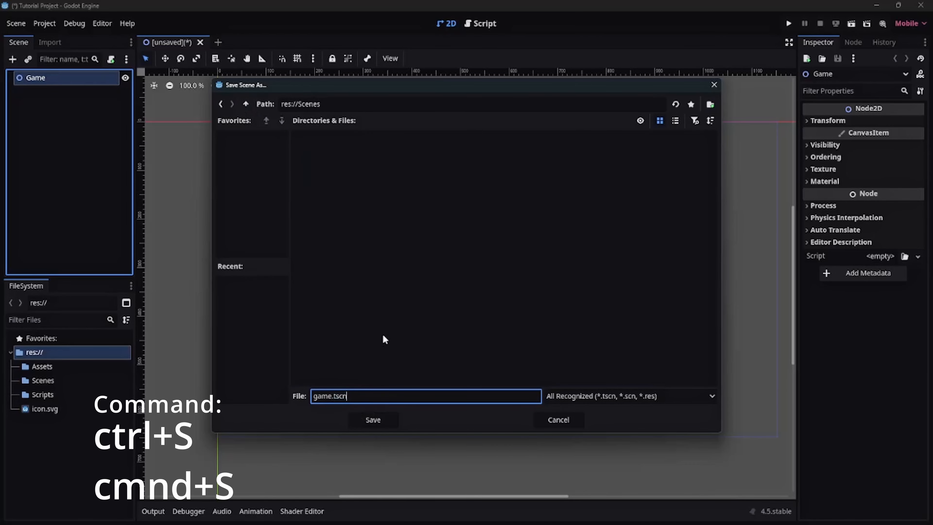
click(383, 337)
click(365, 420)
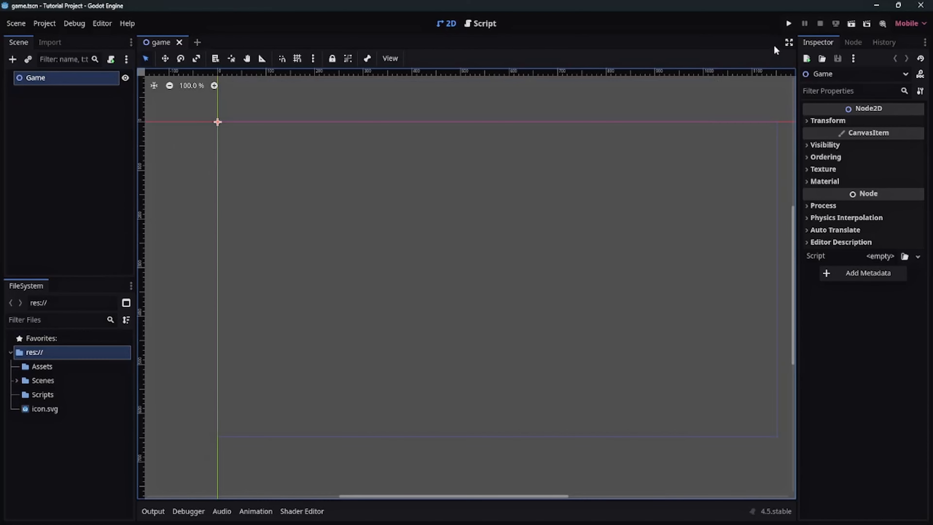
- Run the project with the current game scene set as the main scene, then stop the running game
click(788, 23)
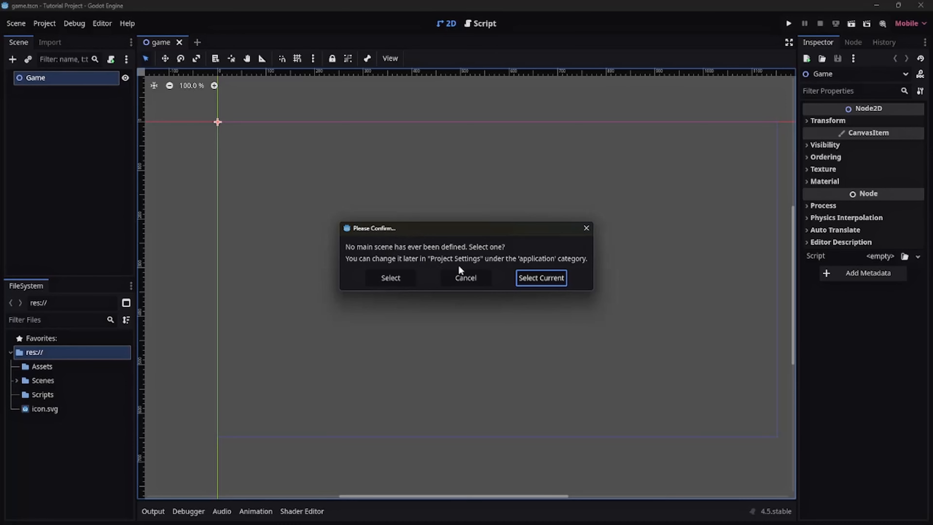
click(531, 277)
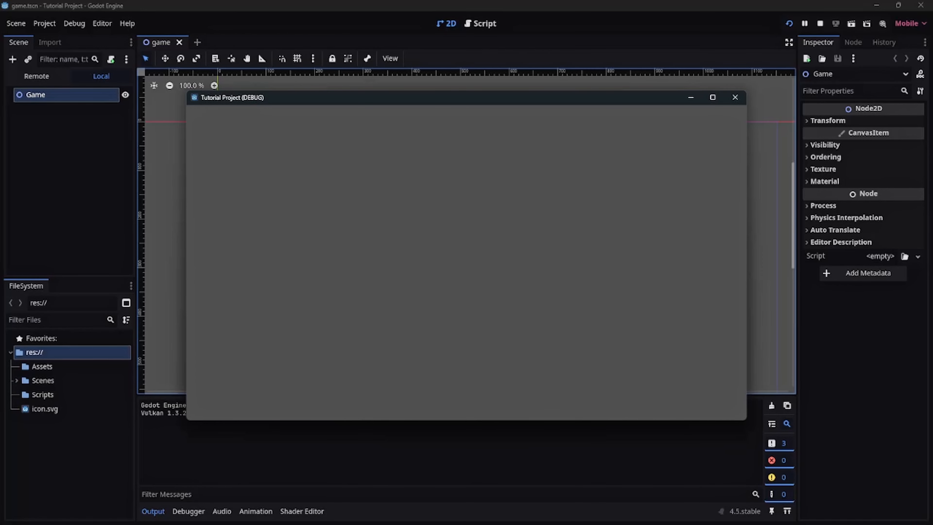
key(F8)
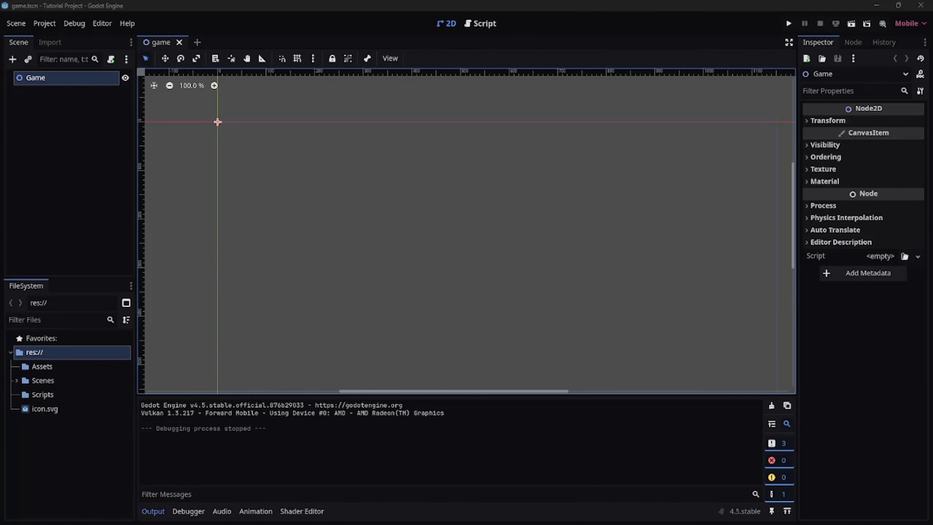